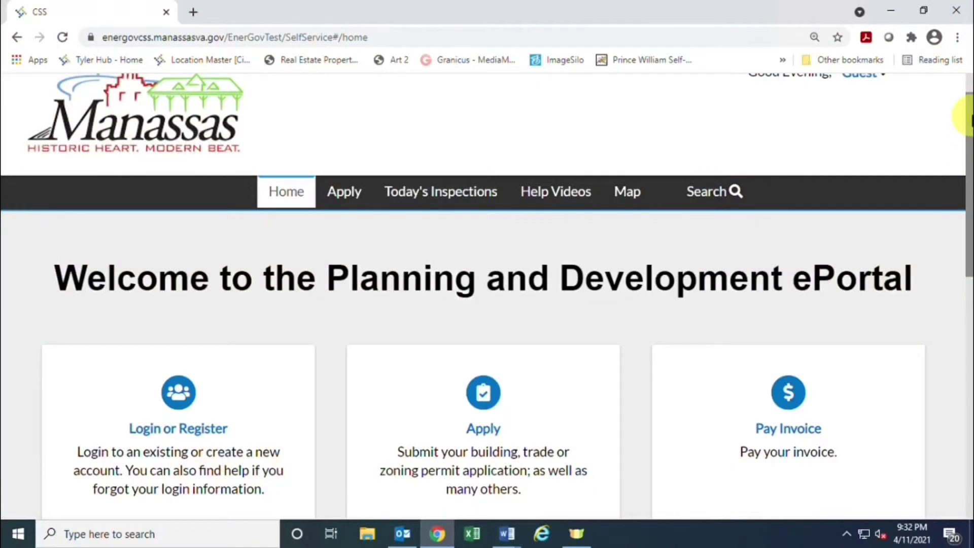
Open the Log In page from the Guest menu and scroll down to the registration option
mouse_move(969, 117)
mouse_down()
mouse_move(969, 152)
mouse_move(969, 105)
mouse_up()
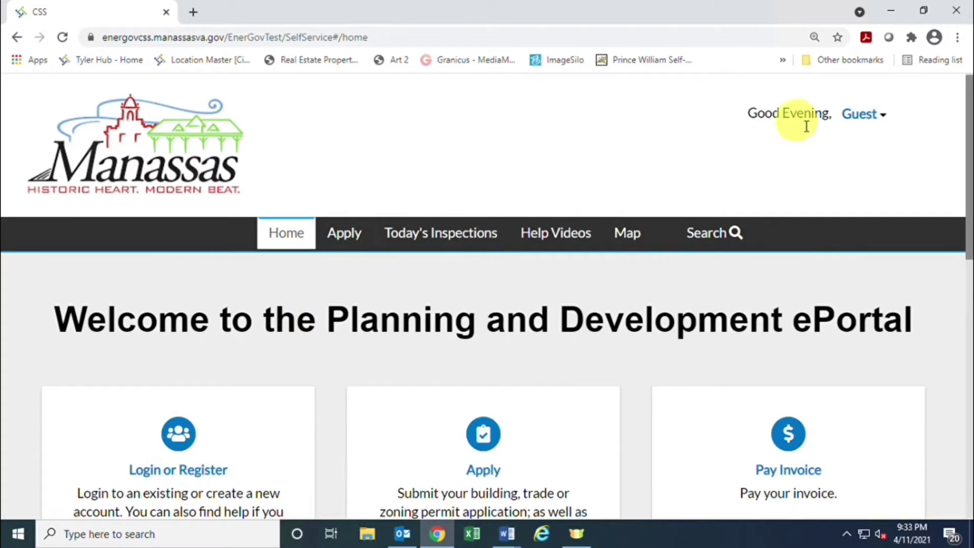
click(864, 114)
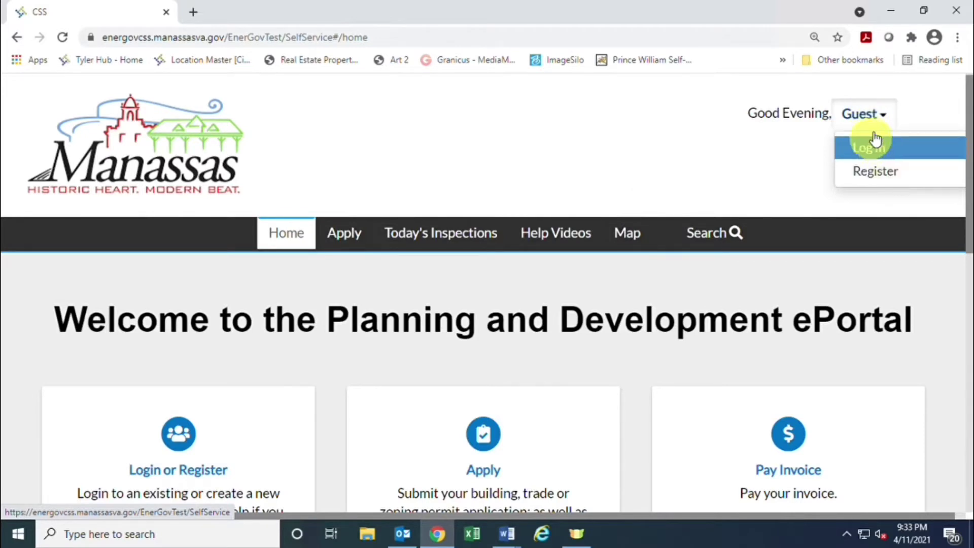
click(867, 118)
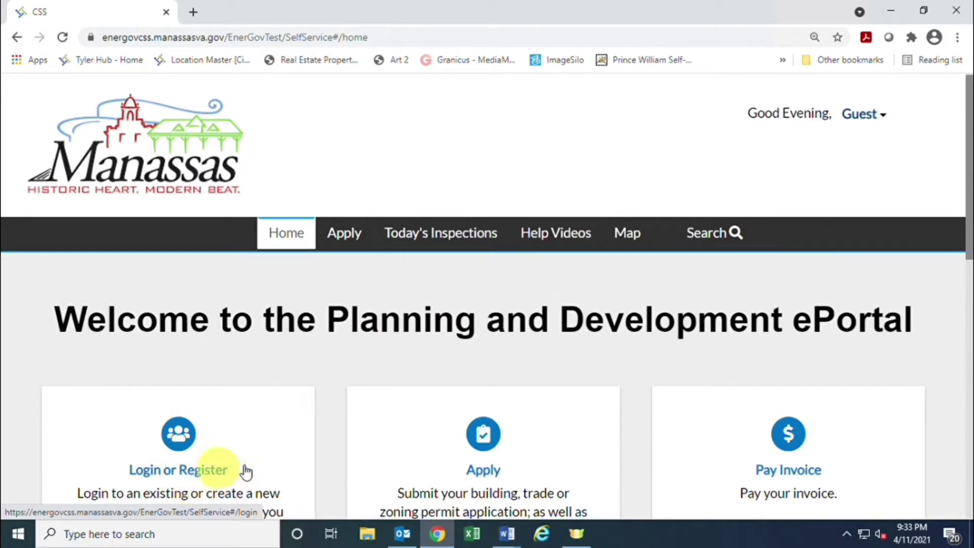
click(261, 469)
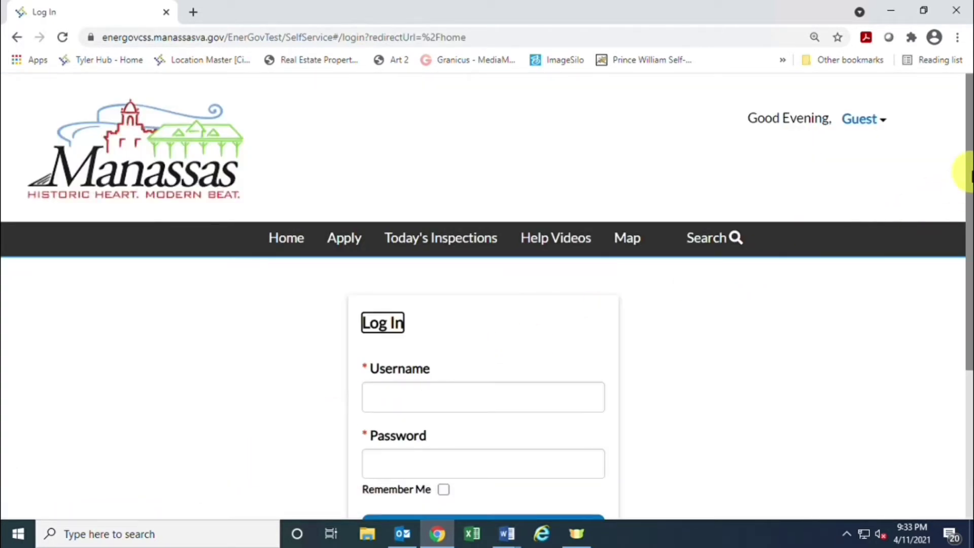
drag(970, 175, 970, 292)
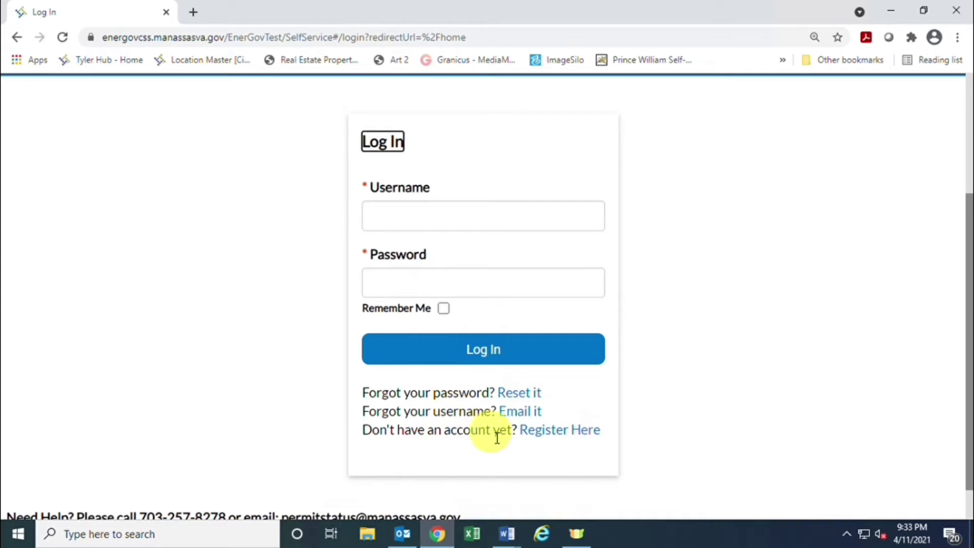
Start a new registration, submit the email address, and switch to the mail client
click(553, 435)
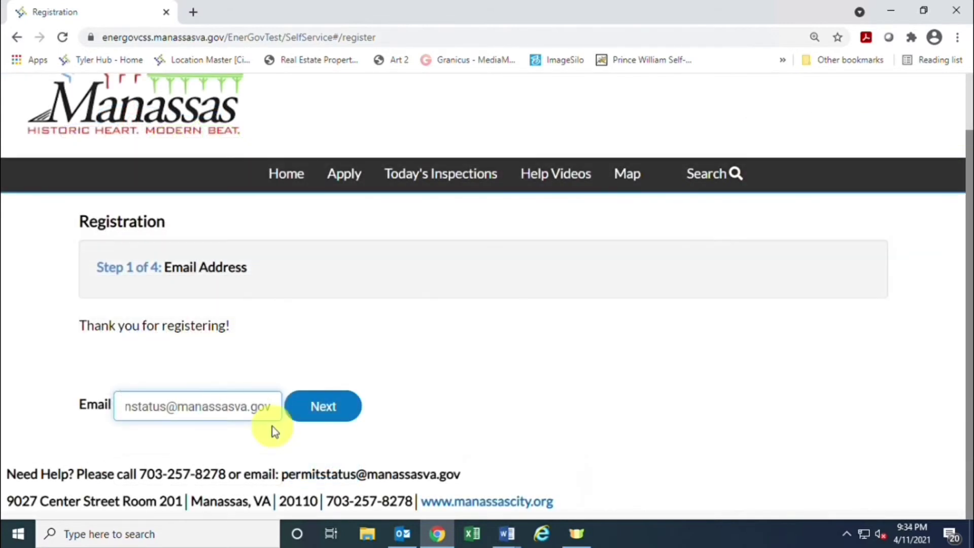
click(319, 406)
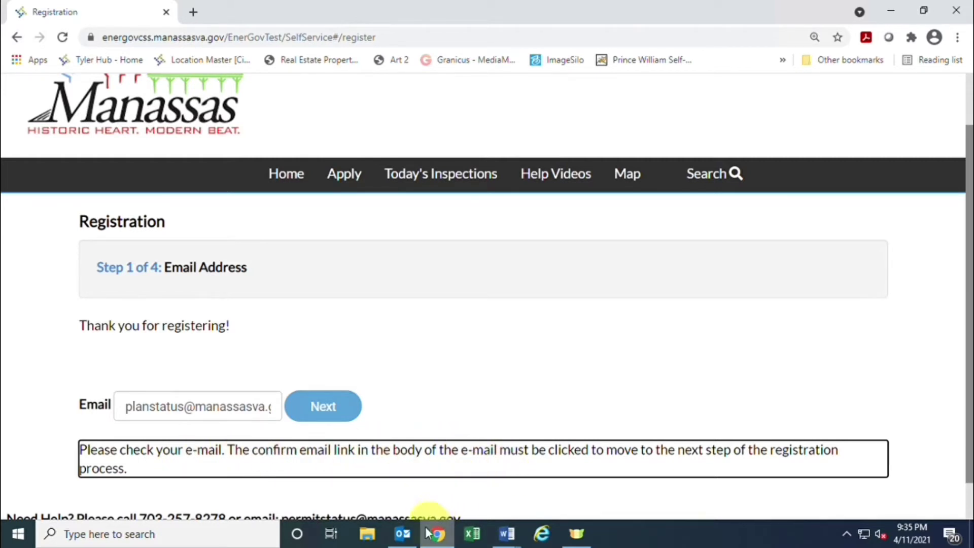
click(403, 533)
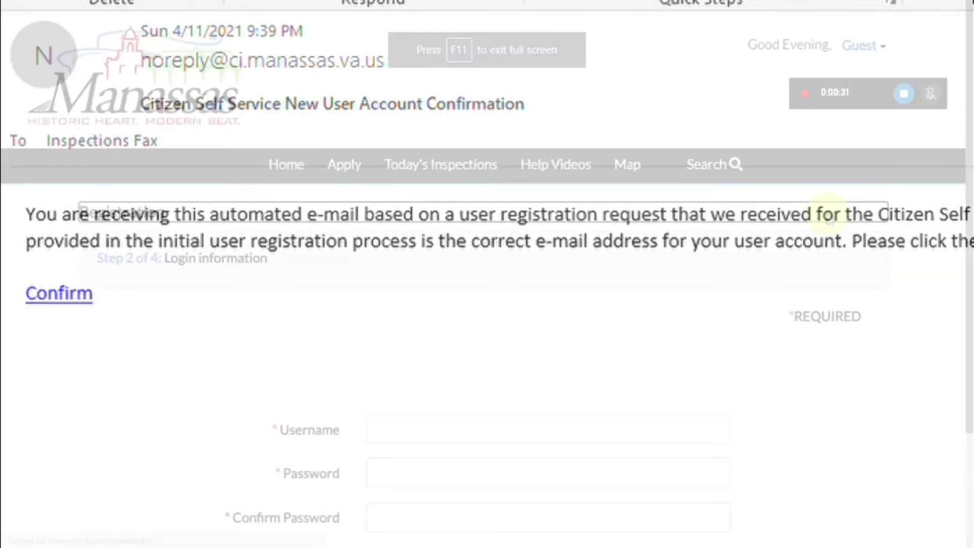
Scroll the Outlook confirmation e-mail down to its Confirm link and follow it
drag(957, 211, 966, 311)
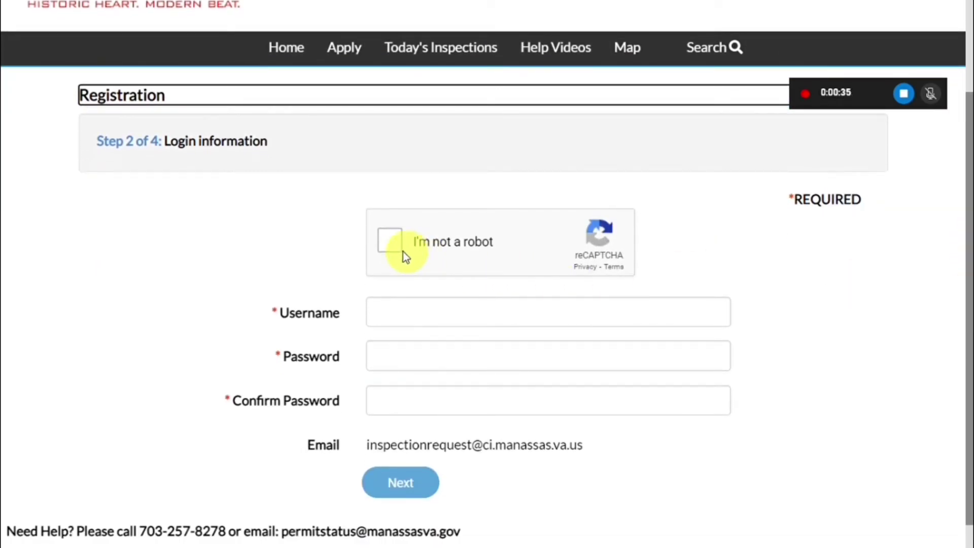
Pass the reCAPTCHA, enter username 'permitstatus', and type the account password
click(390, 240)
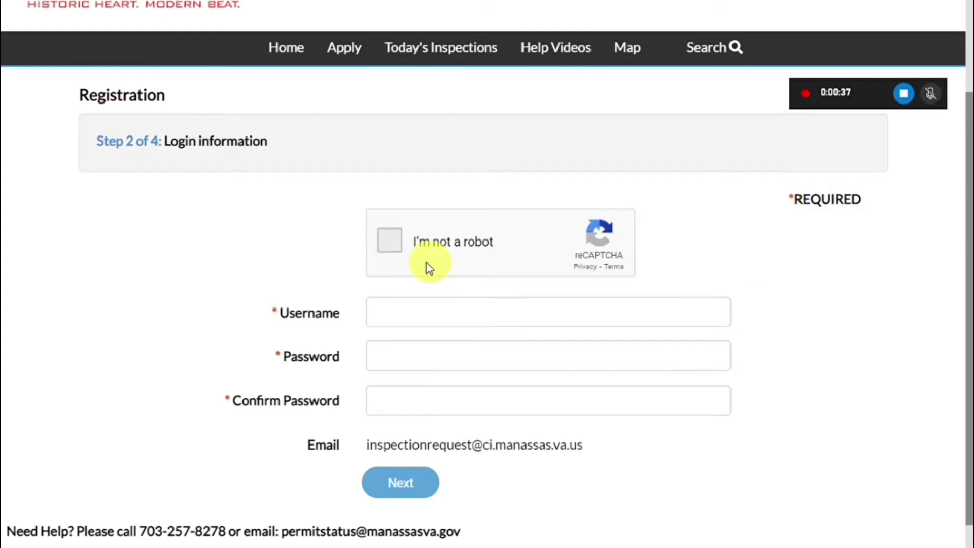
click(408, 312)
text(permit)
text(st)
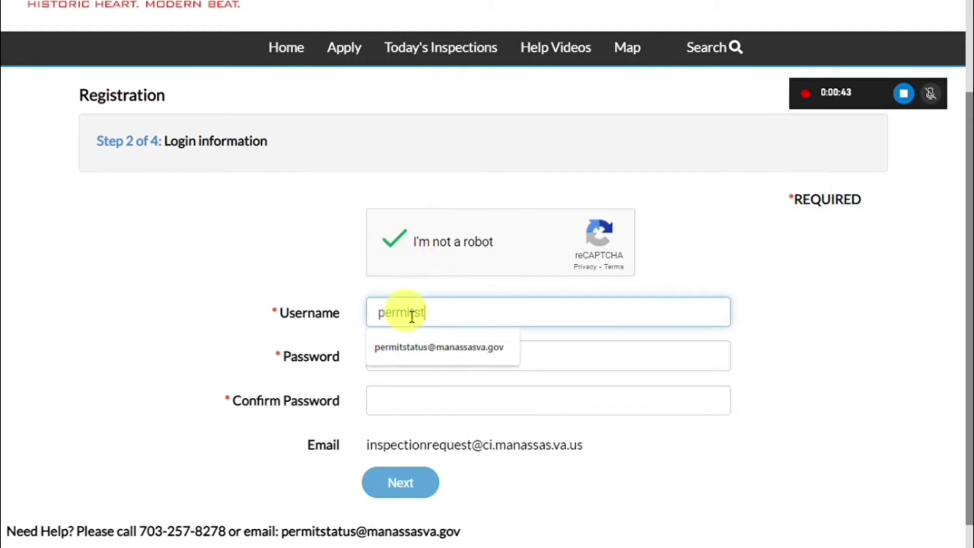
text(atus)
key(Tab)
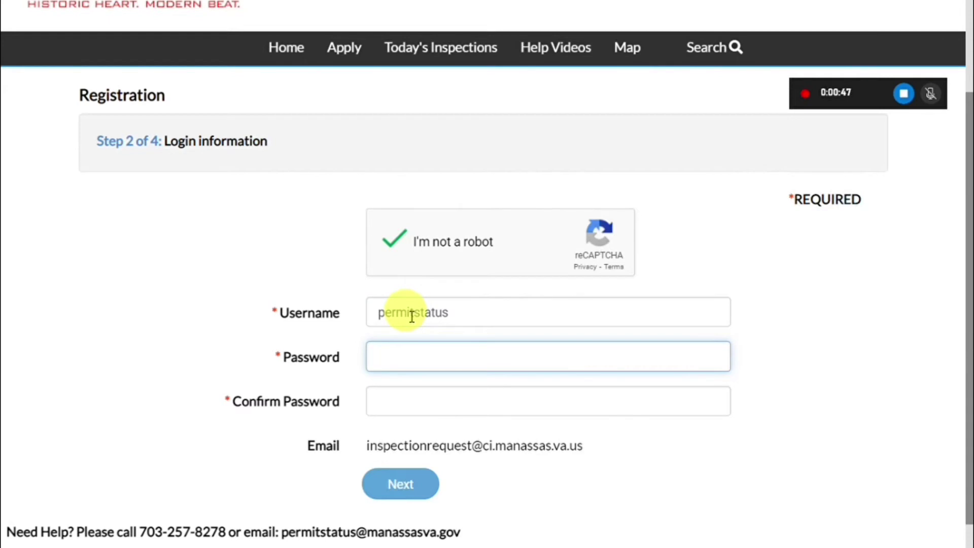
text(•••)
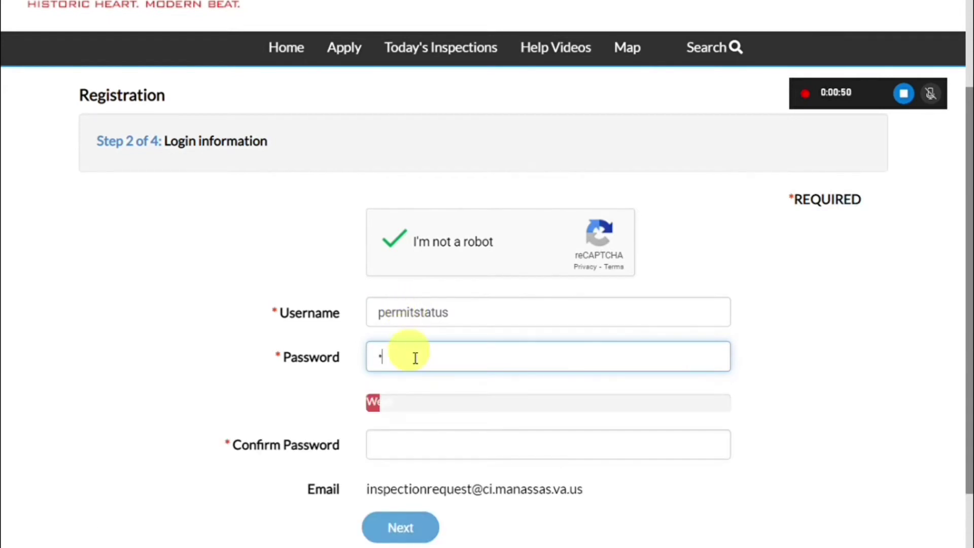
text(••••••)
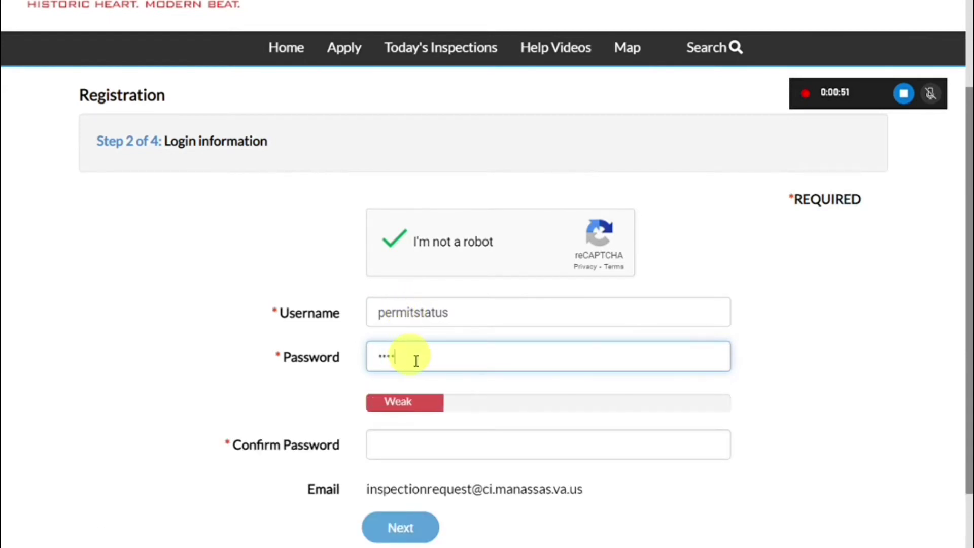
text(•)
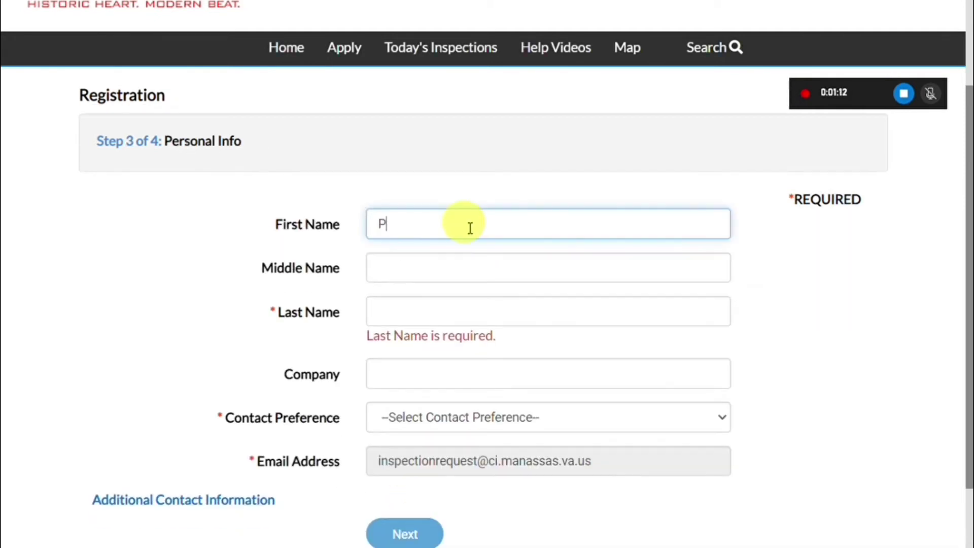
Complete the first and last name fields, choose Email as contact preference, and continue
text(ermit)
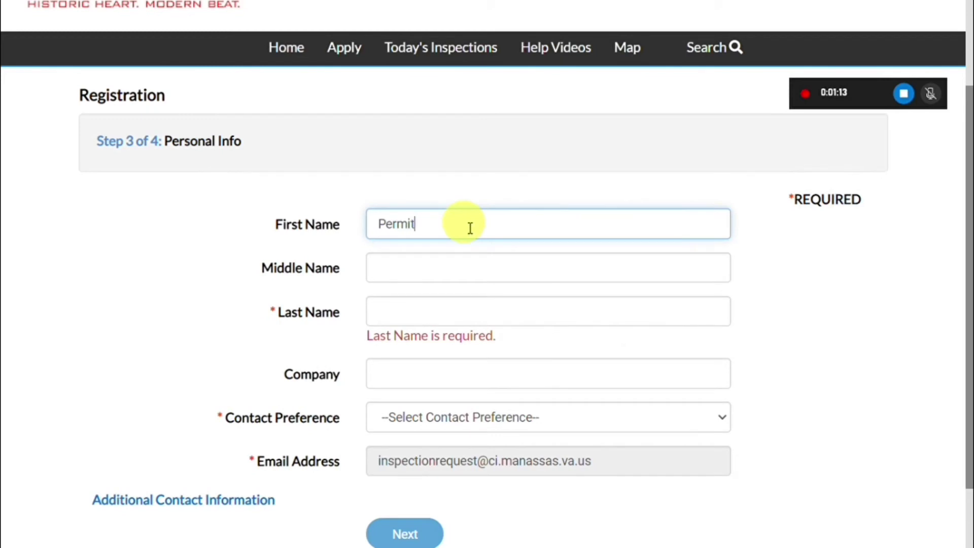
click(441, 312)
text(Stat)
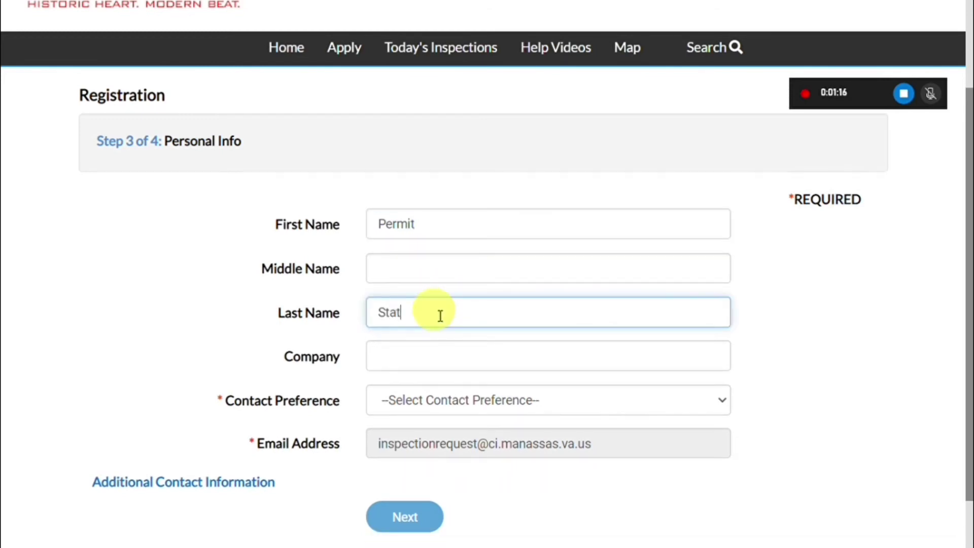
text(us)
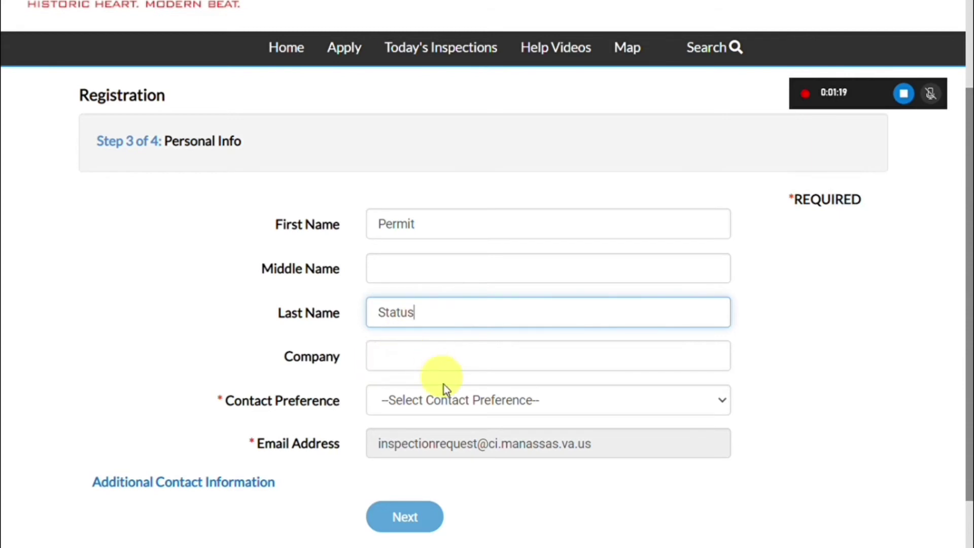
click(446, 399)
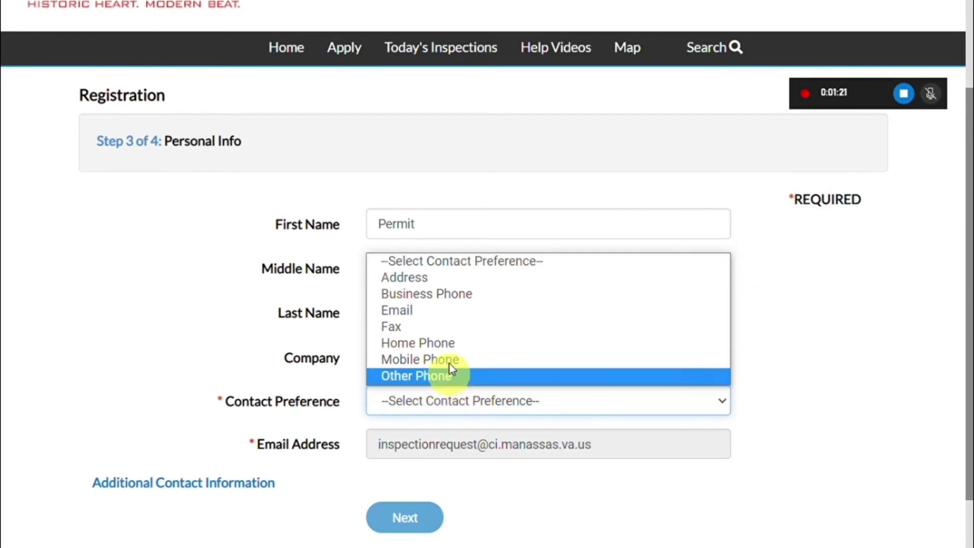
click(450, 318)
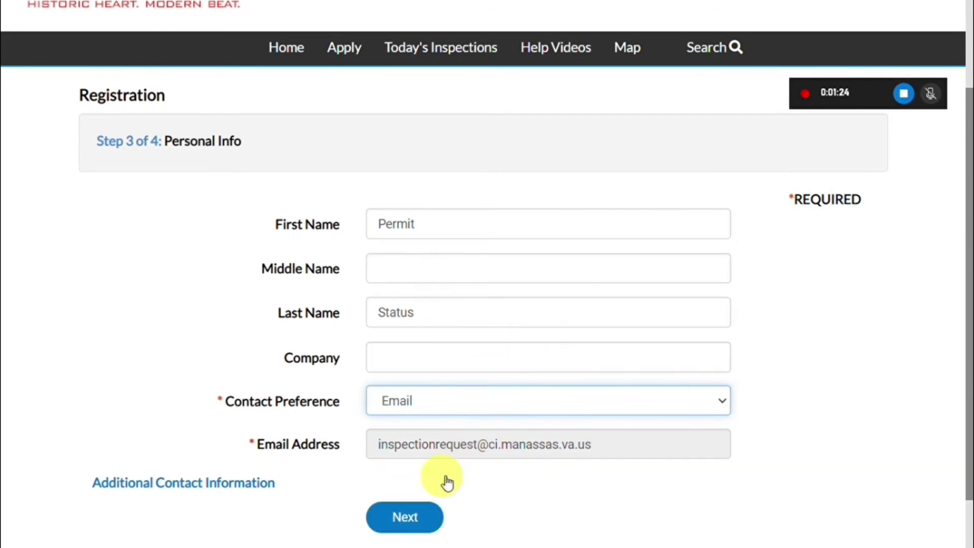
click(414, 512)
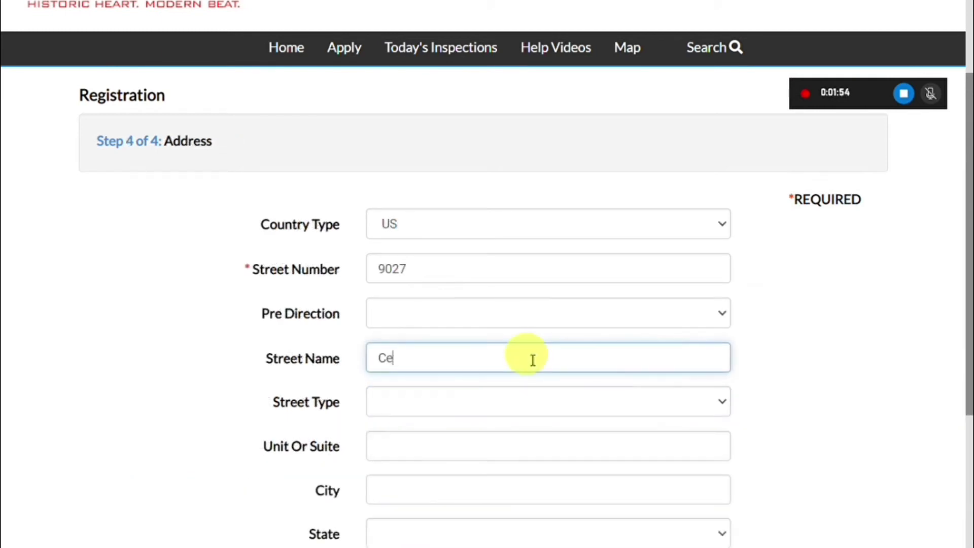
Finish the street name and set the street type to ST
text(nter)
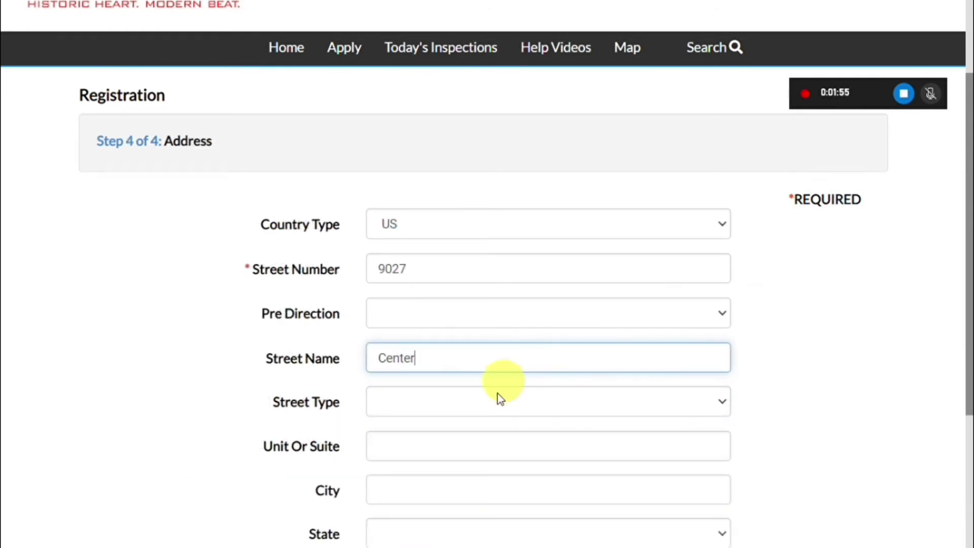
click(495, 407)
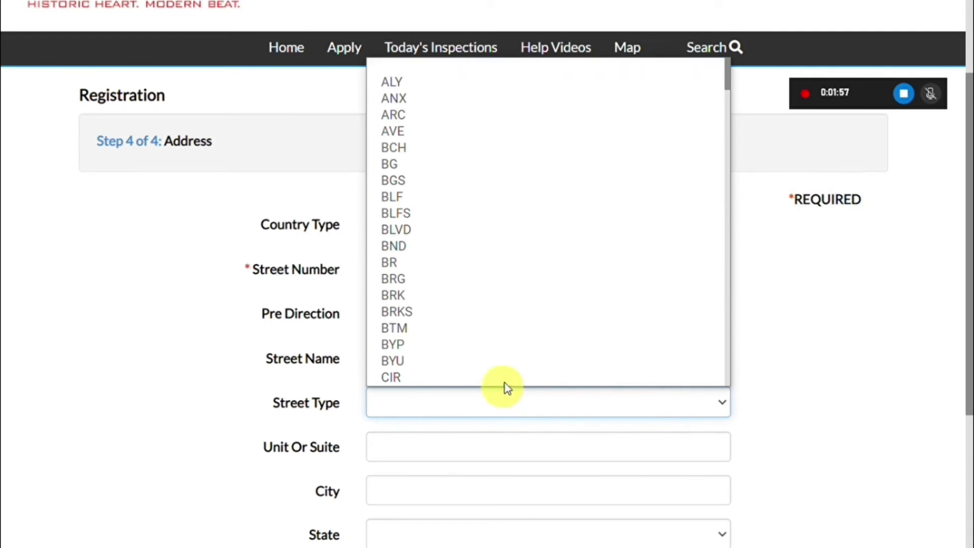
scroll(505, 387, down, 1)
text(st)
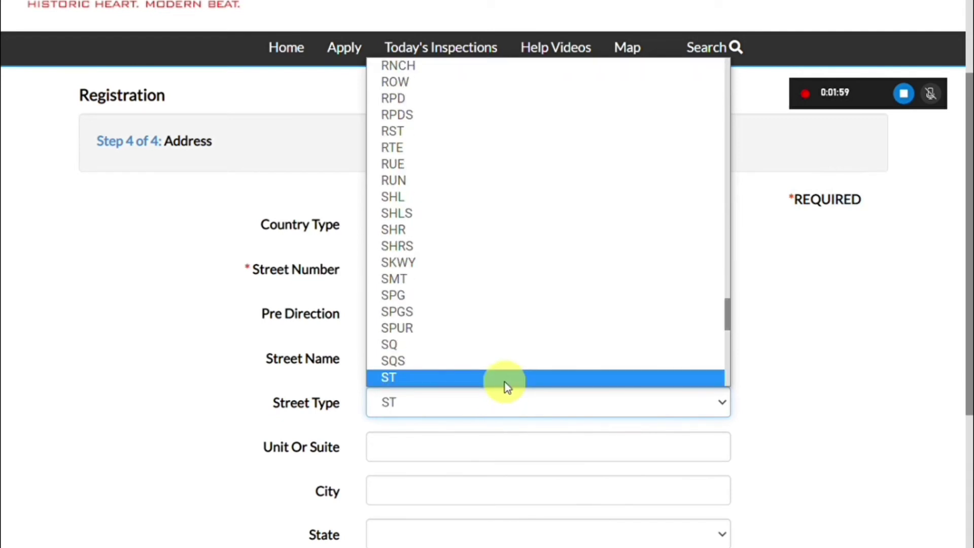
click(497, 378)
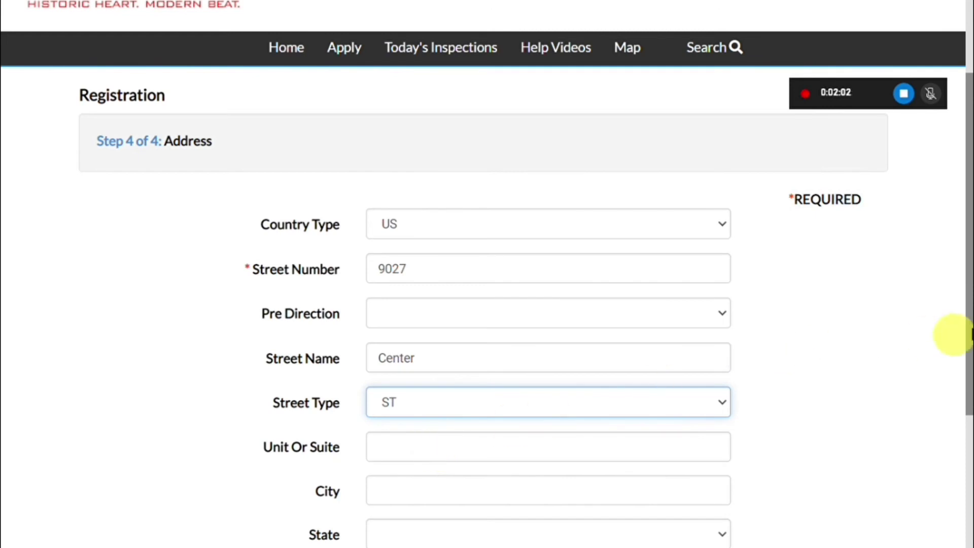
Set the state to VA and keep Location Address as the address type
drag(967, 327, 964, 417)
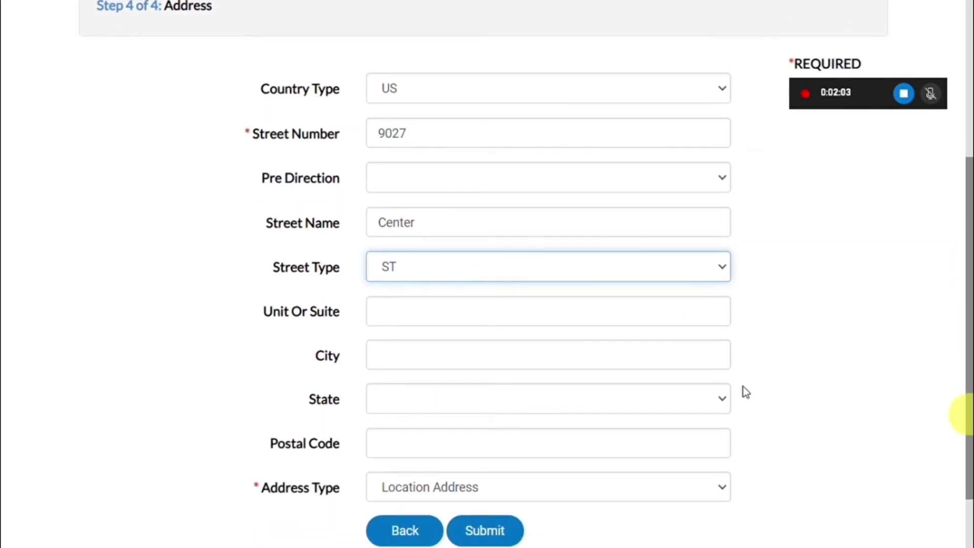
click(542, 401)
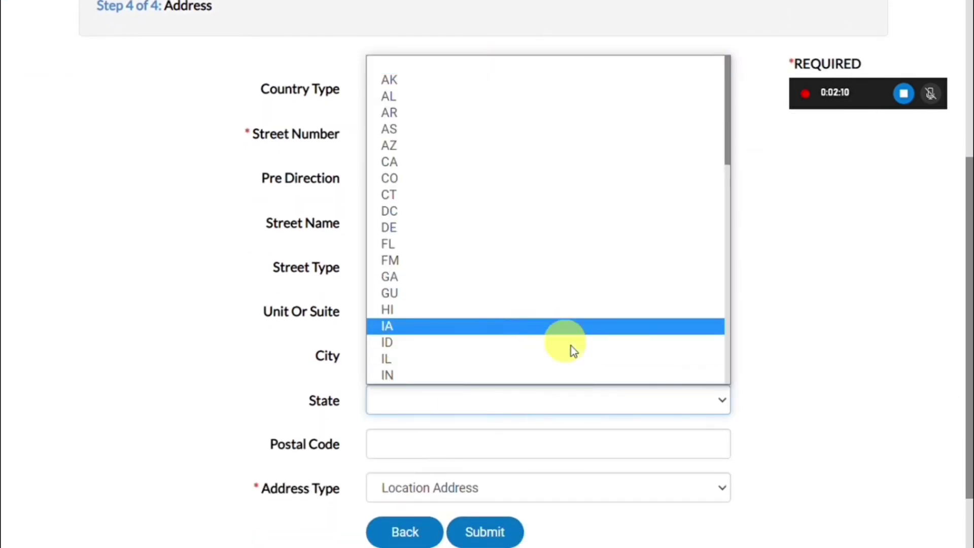
key(v)
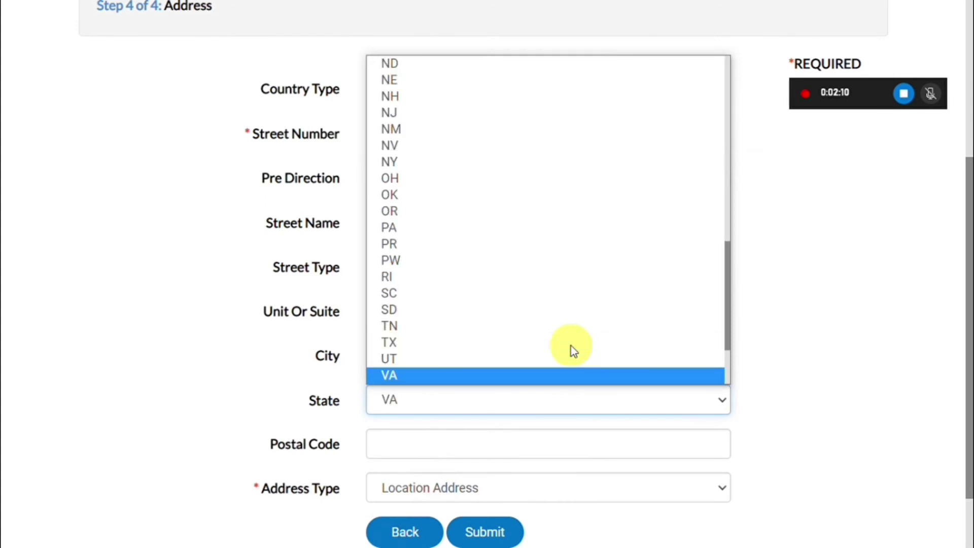
click(538, 372)
click(723, 413)
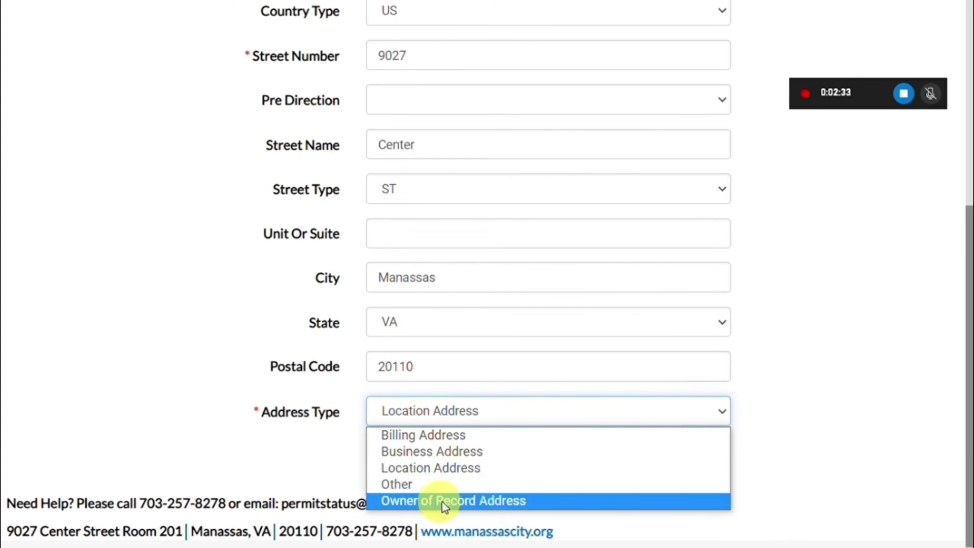
click(436, 468)
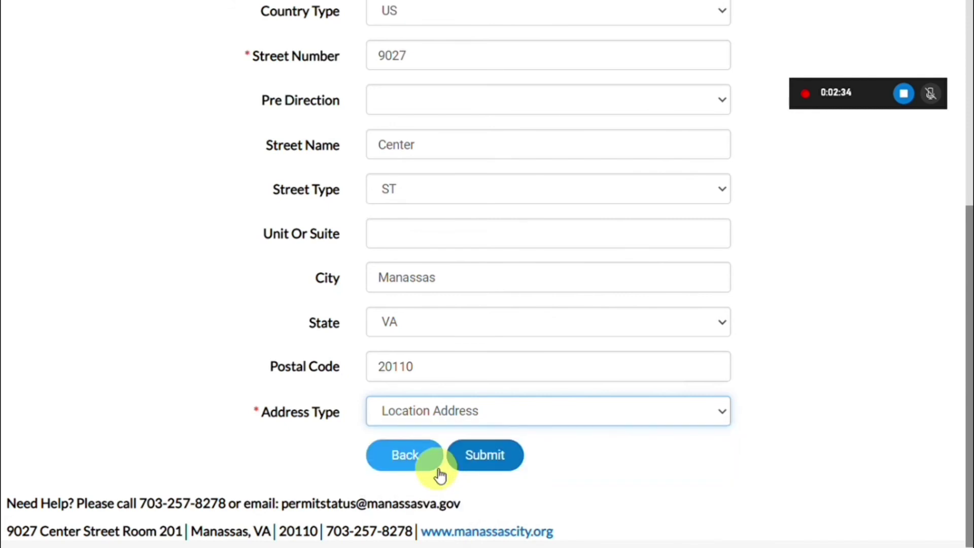
Submit the registration and dismiss the browser's save-password prompt
click(500, 464)
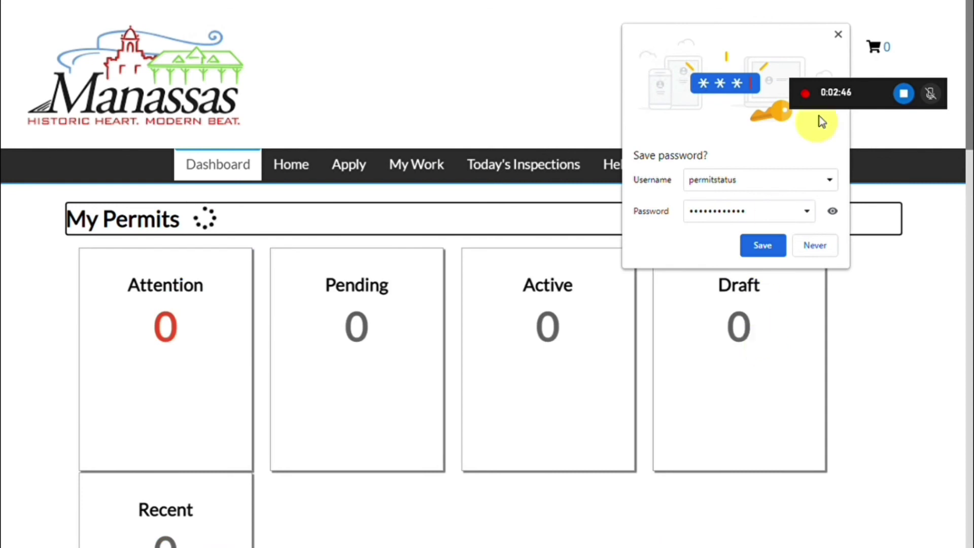
click(838, 35)
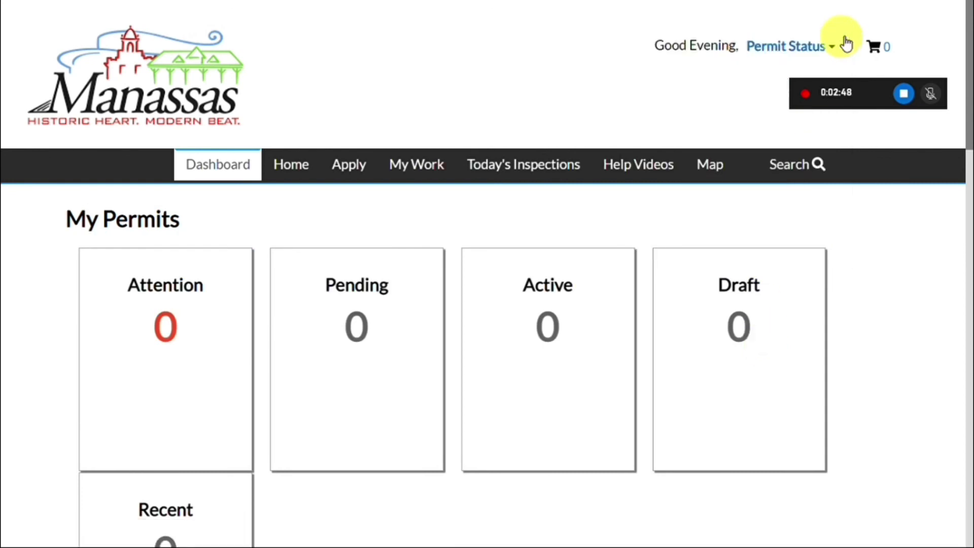